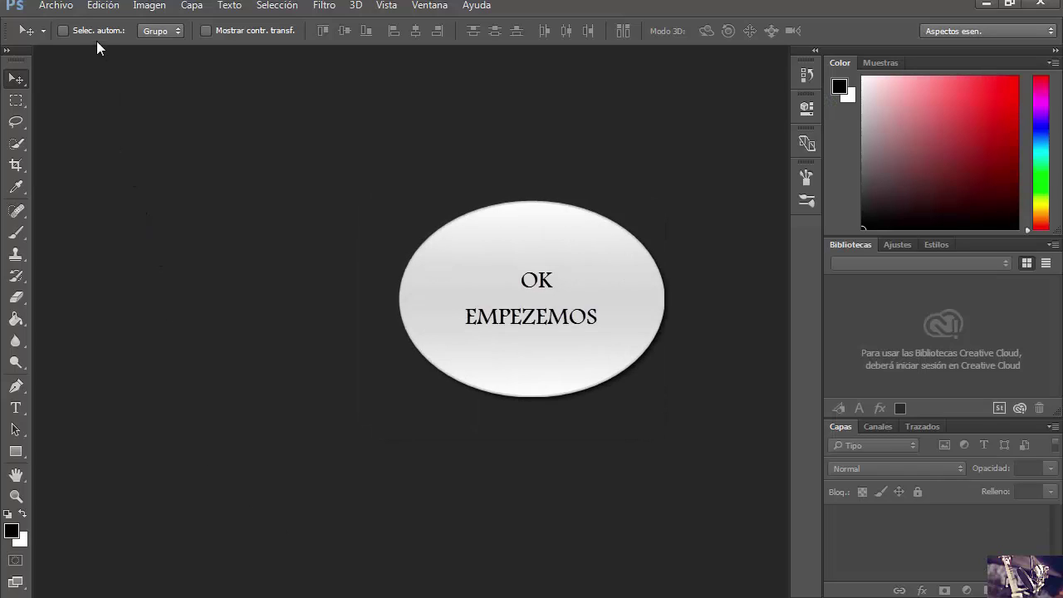
# Open the footballer photo with the Adobe RGB profile and unlock its background as Capa 0
pyautogui.click(53, 6)
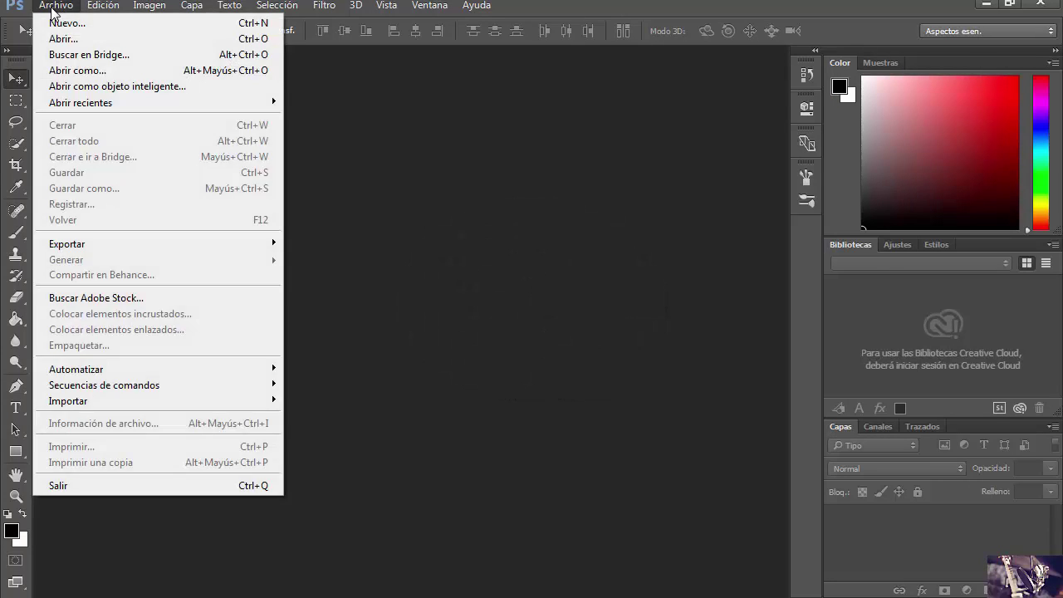
pyautogui.click(55, 36)
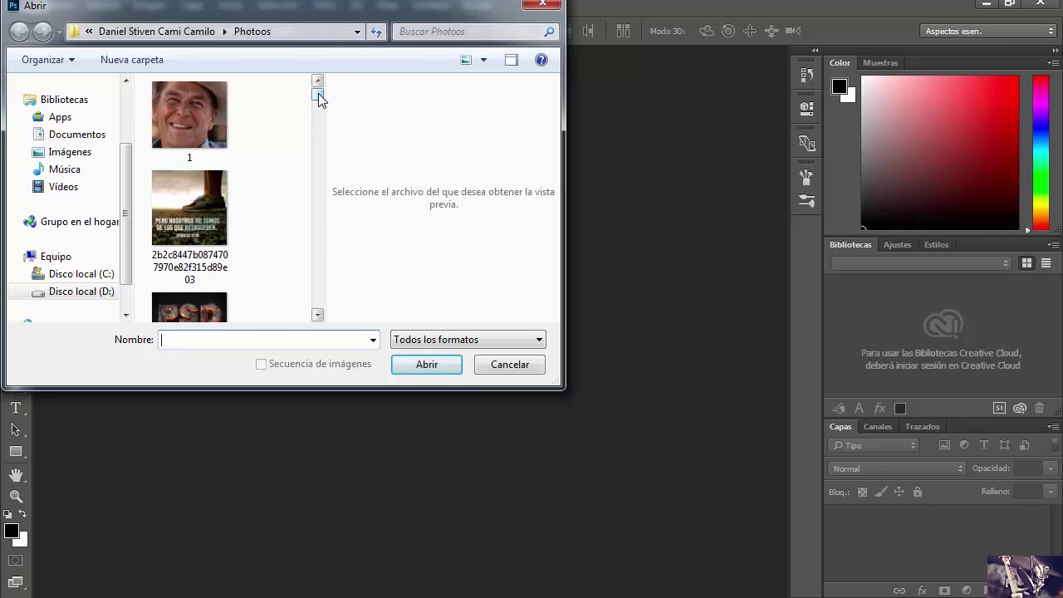
pyautogui.moveTo(318, 94); pyautogui.dragTo(318, 266)
pyautogui.click(188, 184)
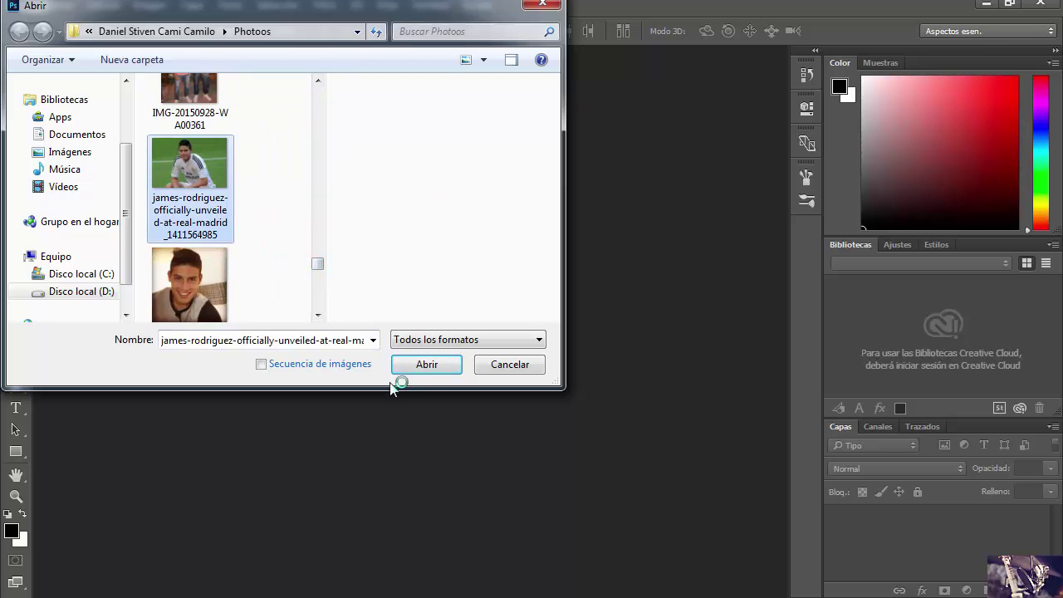
pyautogui.click(437, 364)
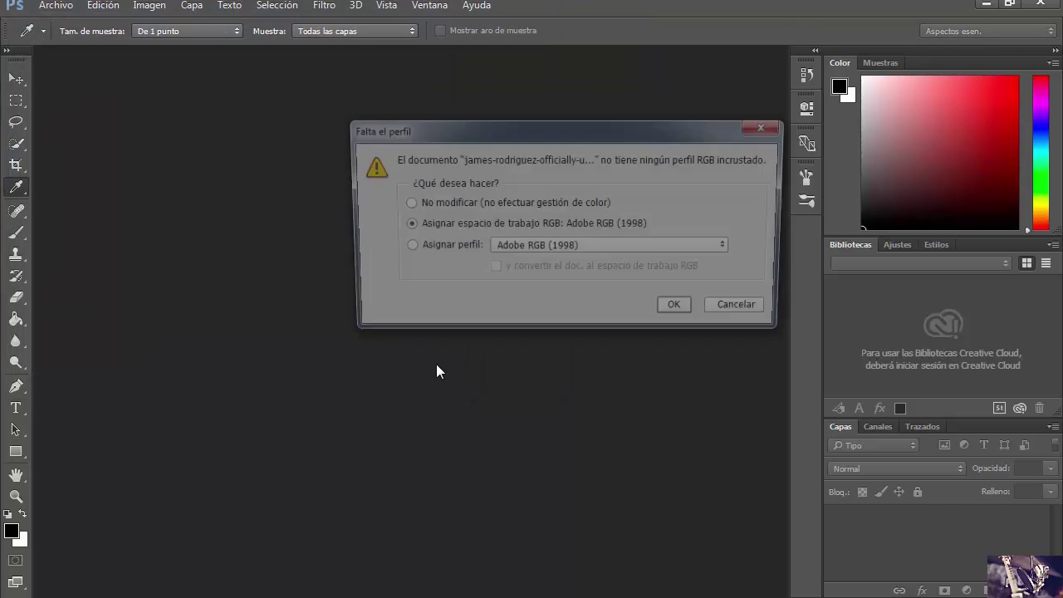
pyautogui.click(680, 312)
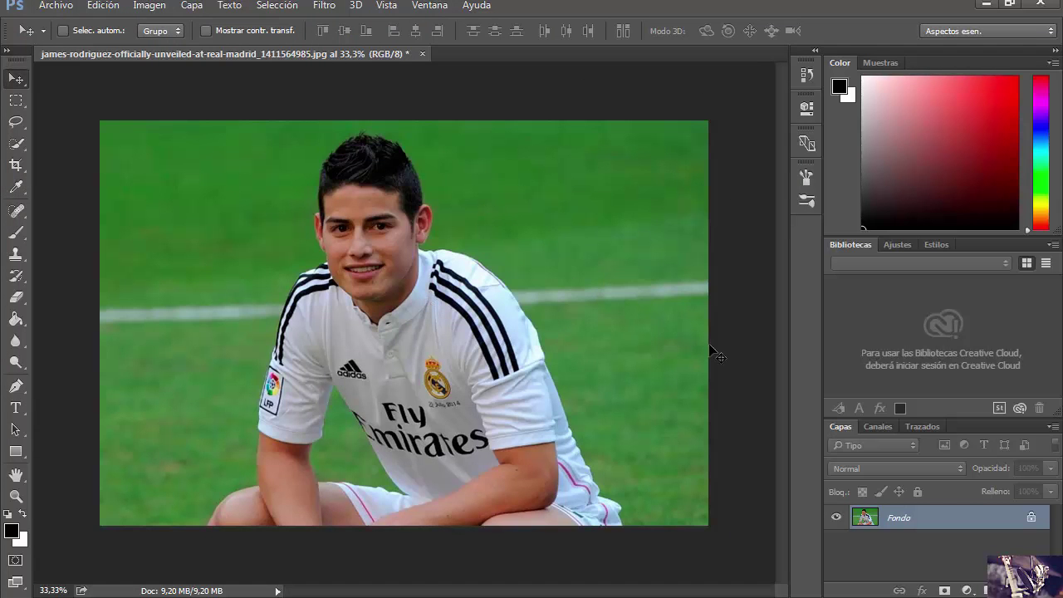
pyautogui.click(1032, 519)
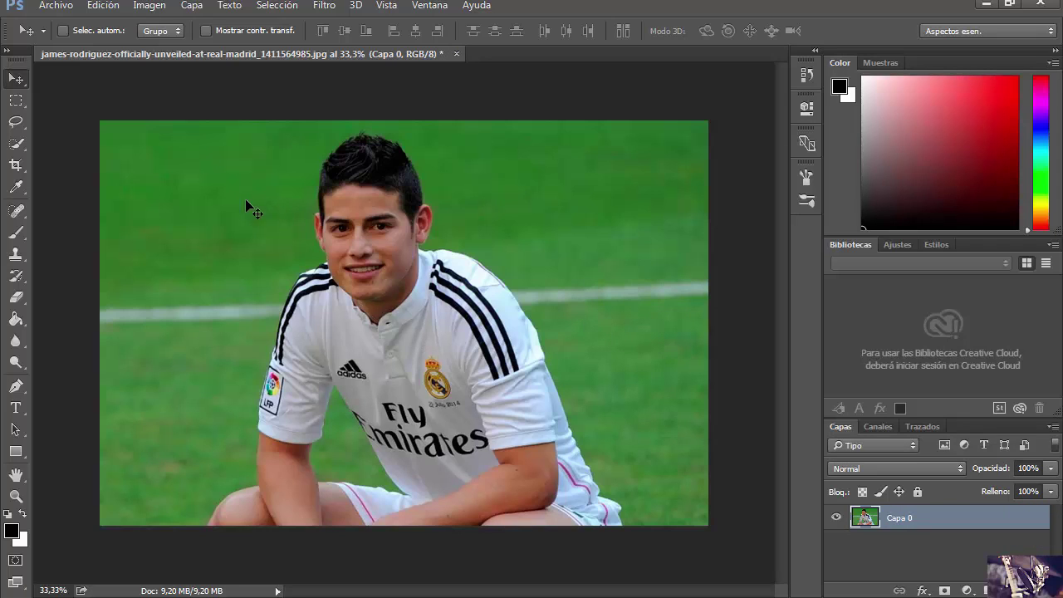
# With Quick Selection, select the player's white shirt, chest and neck
pyautogui.click(19, 146)
pyautogui.click(18, 145)
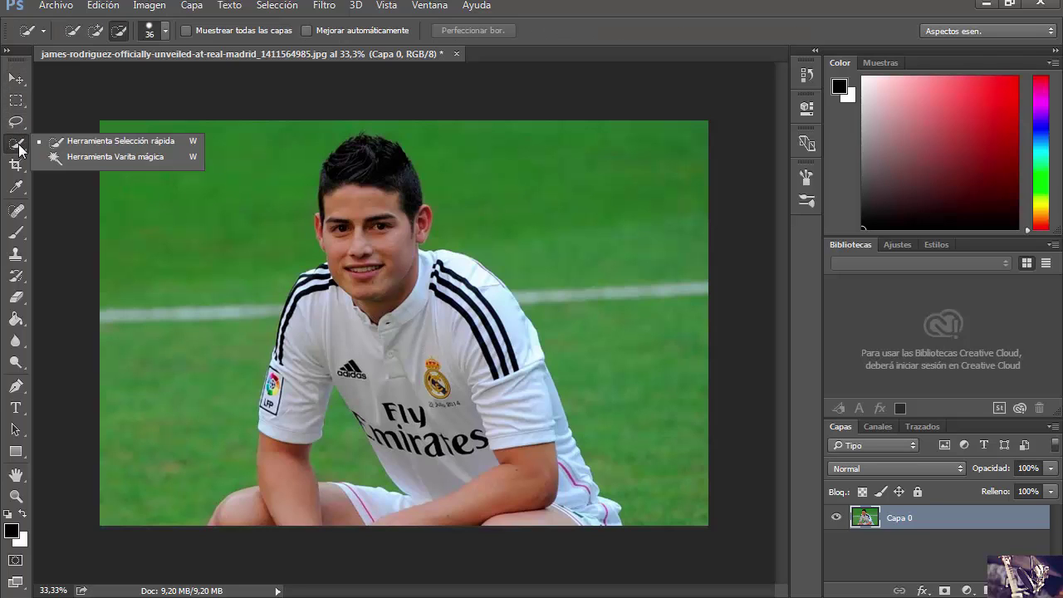
pyautogui.click(64, 146)
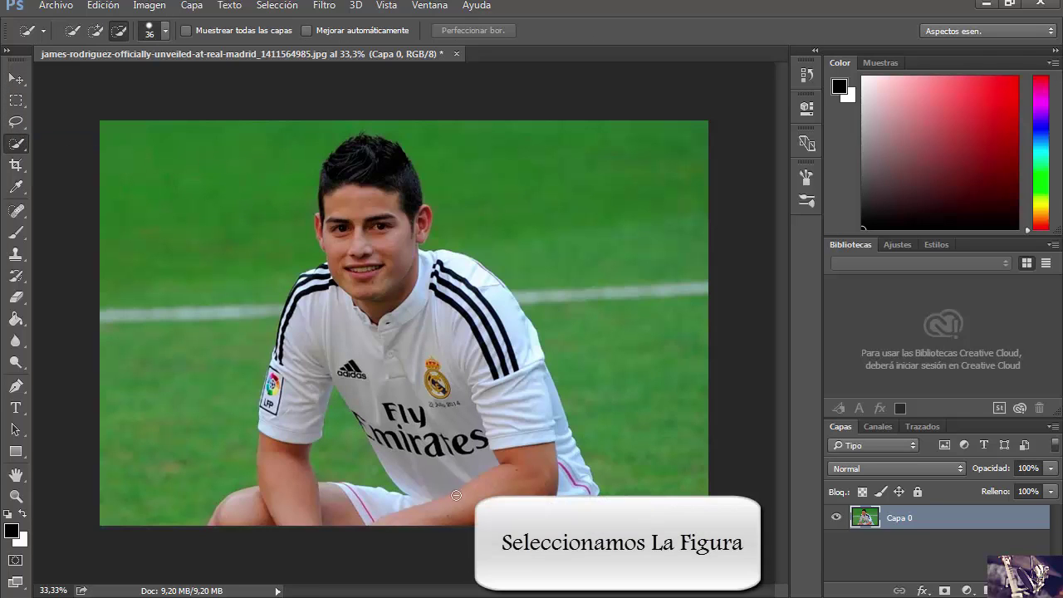
pyautogui.click(430, 454)
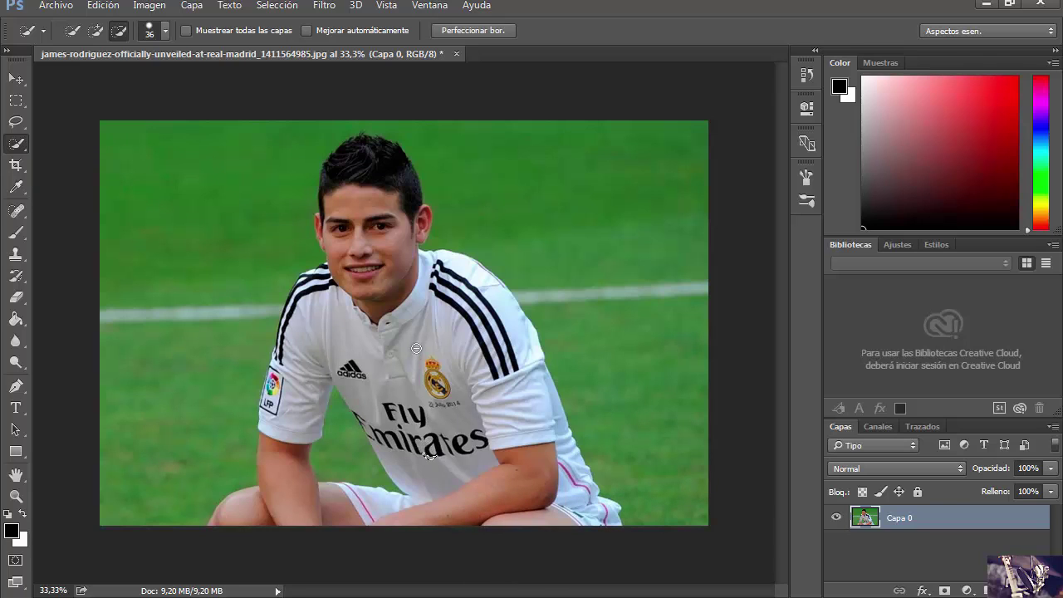
pyautogui.moveTo(400, 337); pyautogui.dragTo(477, 407)
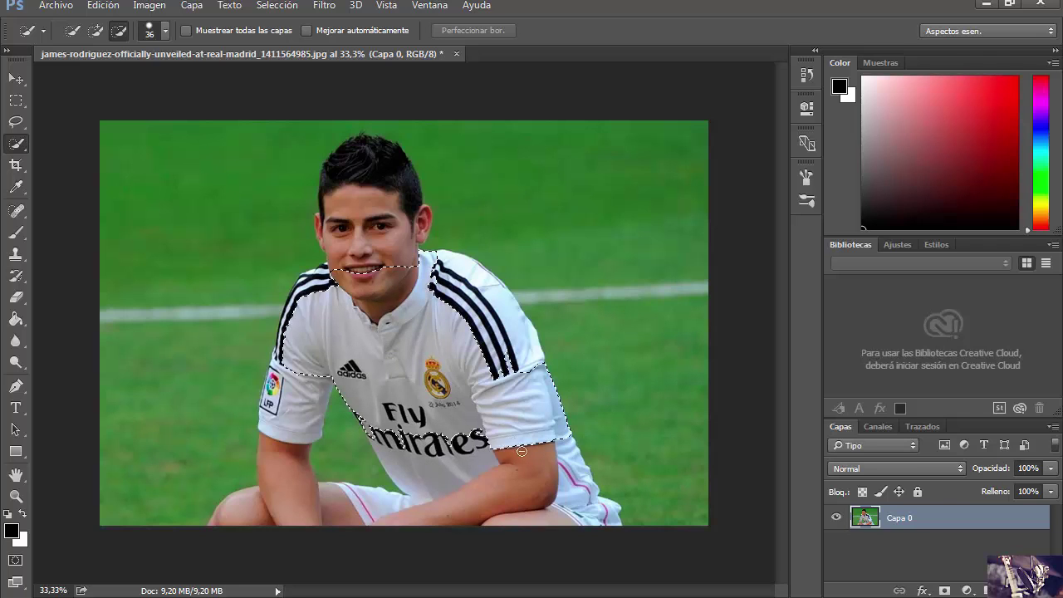
pyautogui.moveTo(477, 407); pyautogui.dragTo(529, 465)
# Extend the selection over the chin, collar, face, ears and hair
pyautogui.moveTo(436, 337); pyautogui.dragTo(410, 301)
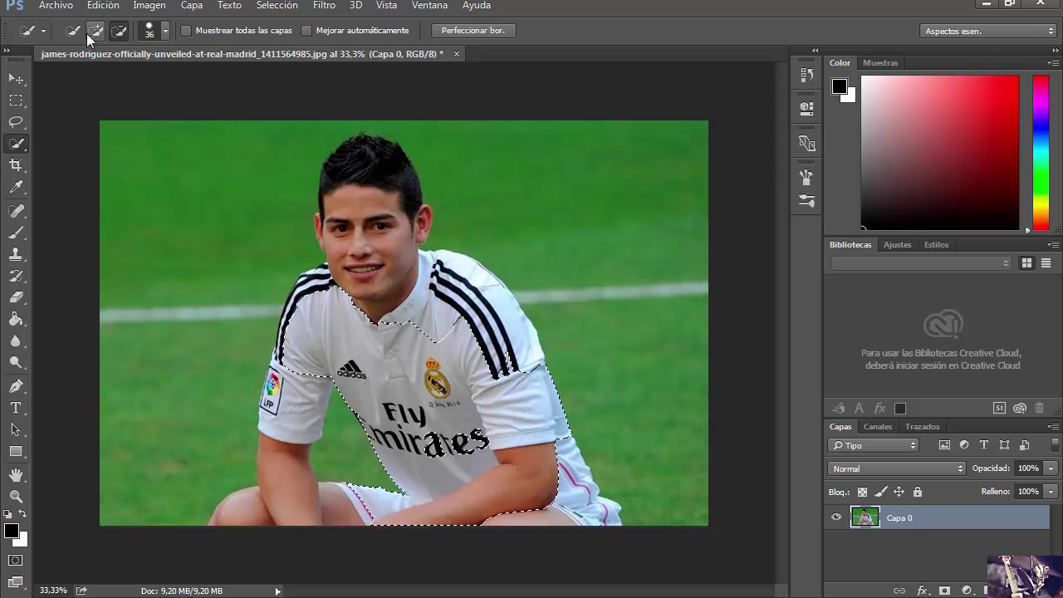
pyautogui.moveTo(444, 342); pyautogui.dragTo(427, 309)
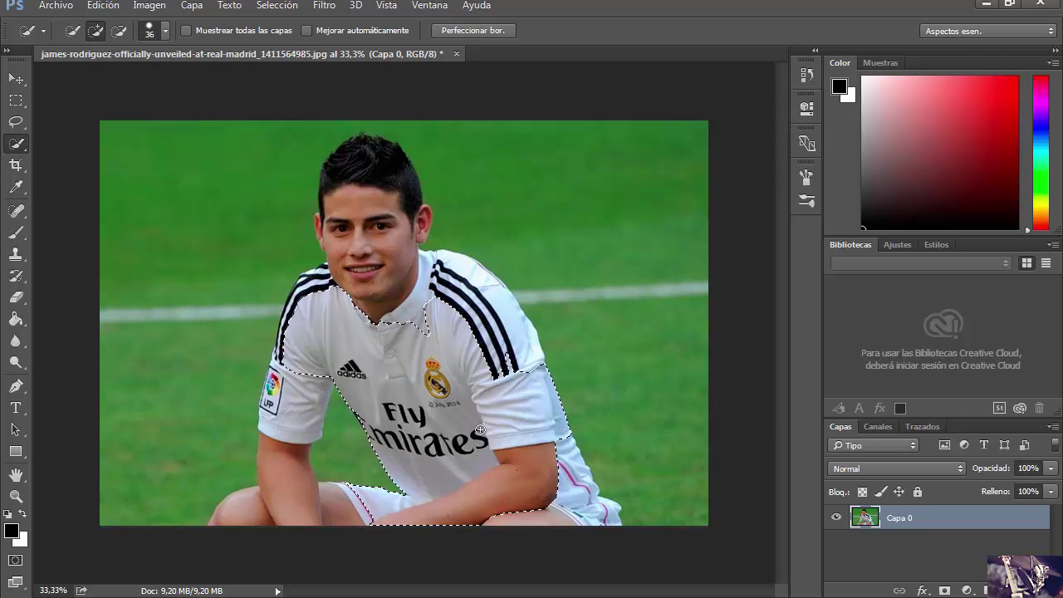
pyautogui.moveTo(420, 329)
pyautogui.mouseDown()
pyautogui.moveTo(382, 191)
pyautogui.moveTo(405, 163)
pyautogui.mouseUp()
pyautogui.moveTo(412, 223)
pyautogui.mouseDown()
pyautogui.moveTo(414, 272)
pyautogui.moveTo(402, 242)
pyautogui.moveTo(403, 270)
pyautogui.moveTo(503, 298)
pyautogui.moveTo(579, 479)
pyautogui.moveTo(520, 452)
pyautogui.mouseUp()
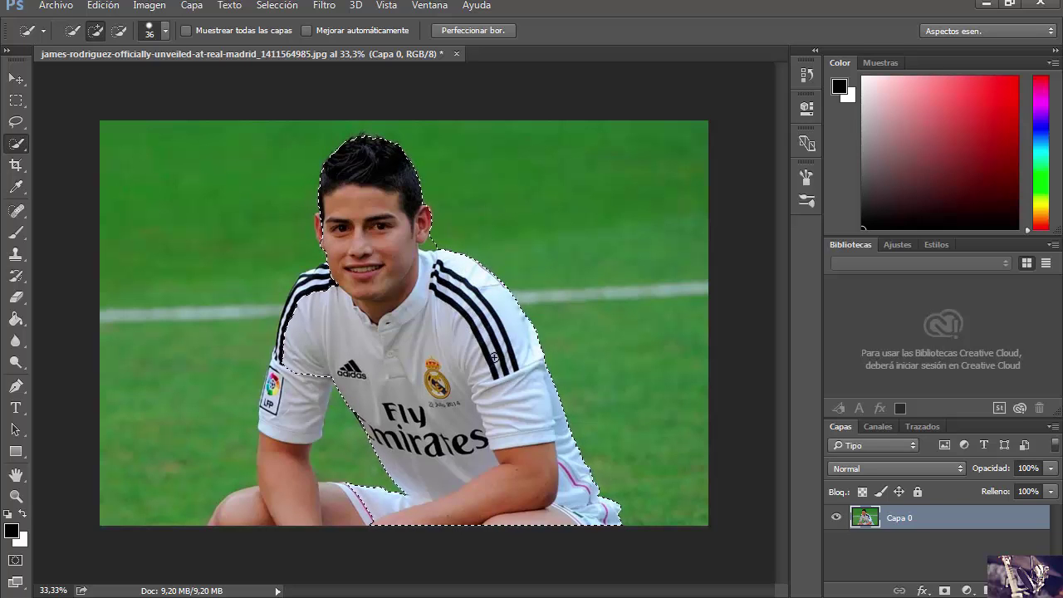
# Zoom to 50% and add the left sleeve, lower shirt, forearm and knee to the selection
pyautogui.hotkey('ctrl', '+')
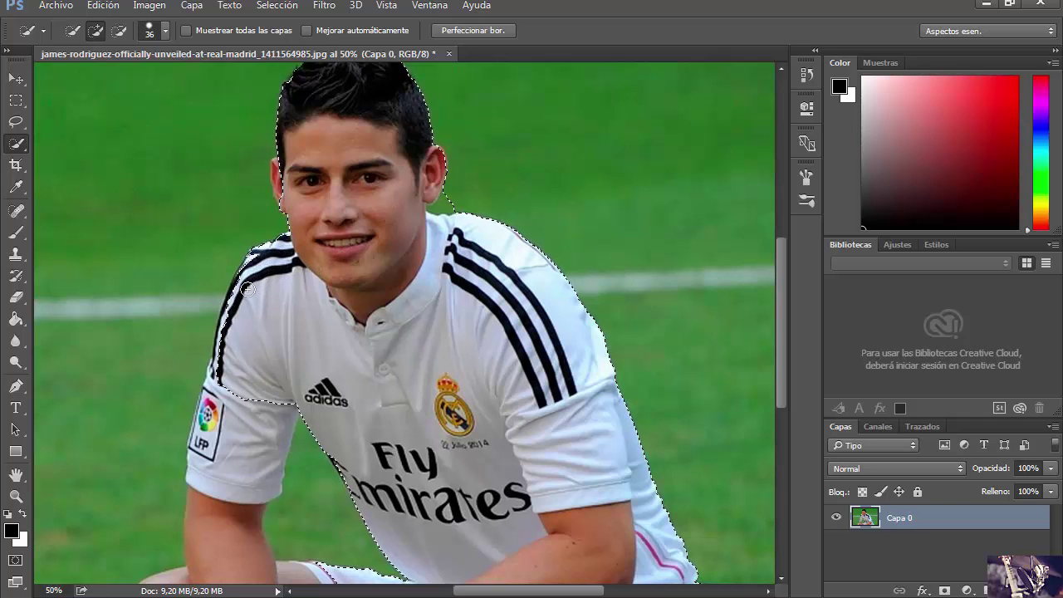
pyautogui.moveTo(226, 383); pyautogui.dragTo(223, 404)
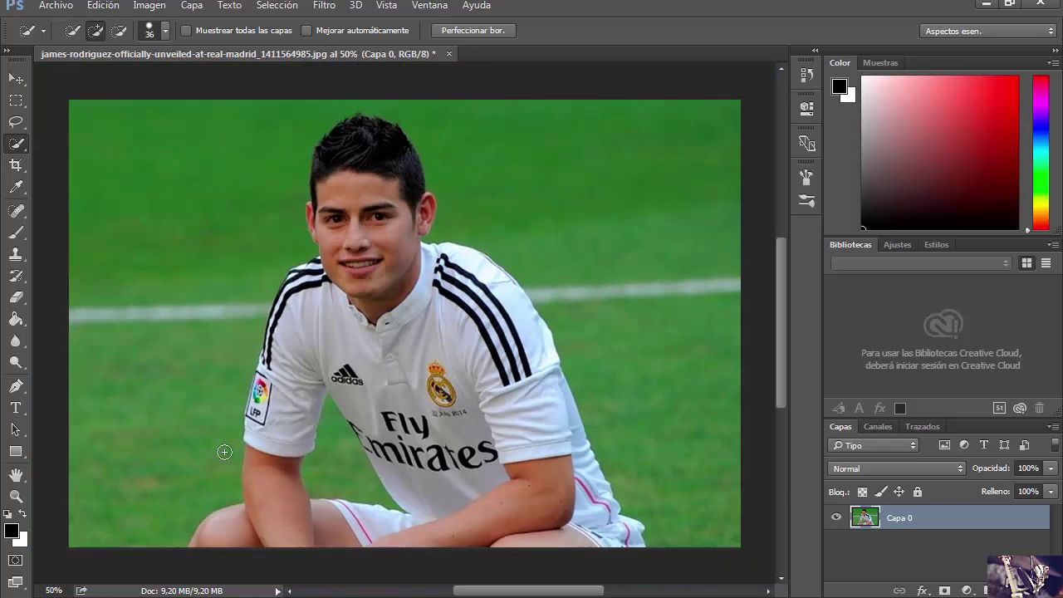
pyautogui.moveTo(331, 351); pyautogui.dragTo(369, 460)
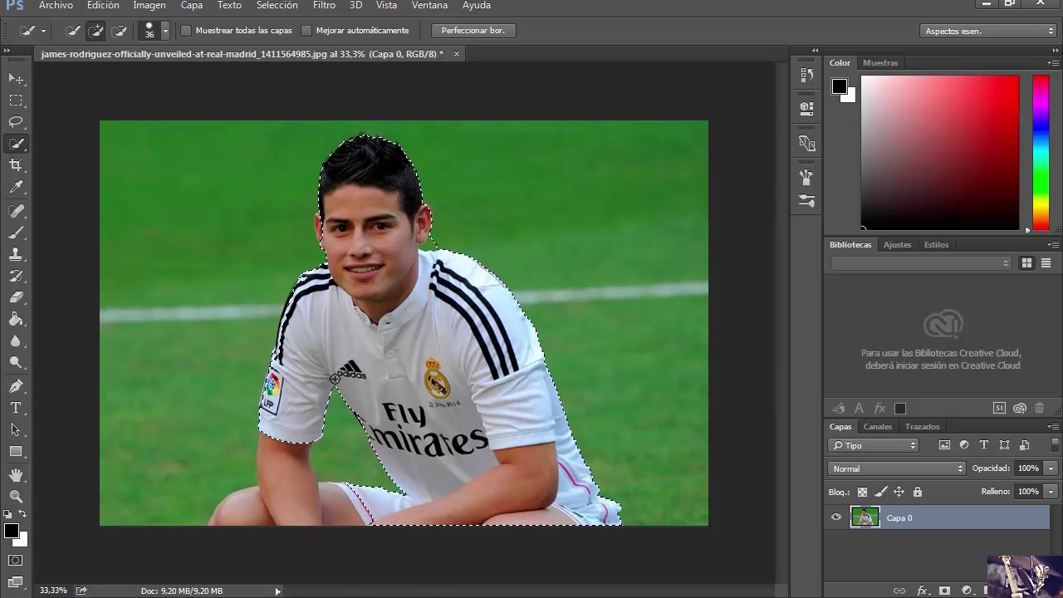
pyautogui.moveTo(341, 510); pyautogui.dragTo(270, 518)
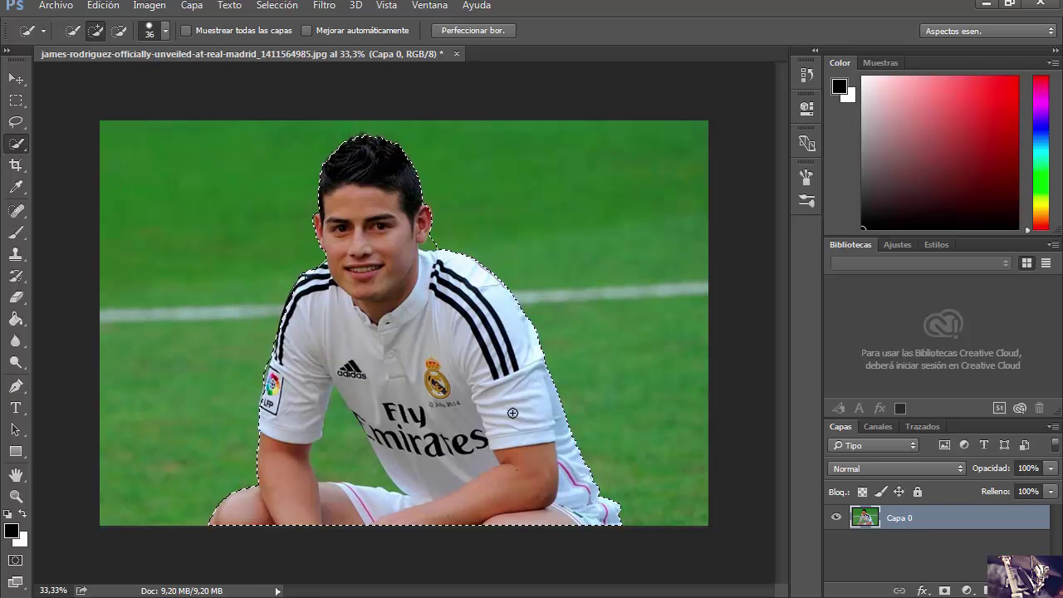
# Subtract the green grass between the player's arm and torso from the selection
pyautogui.click(119, 30)
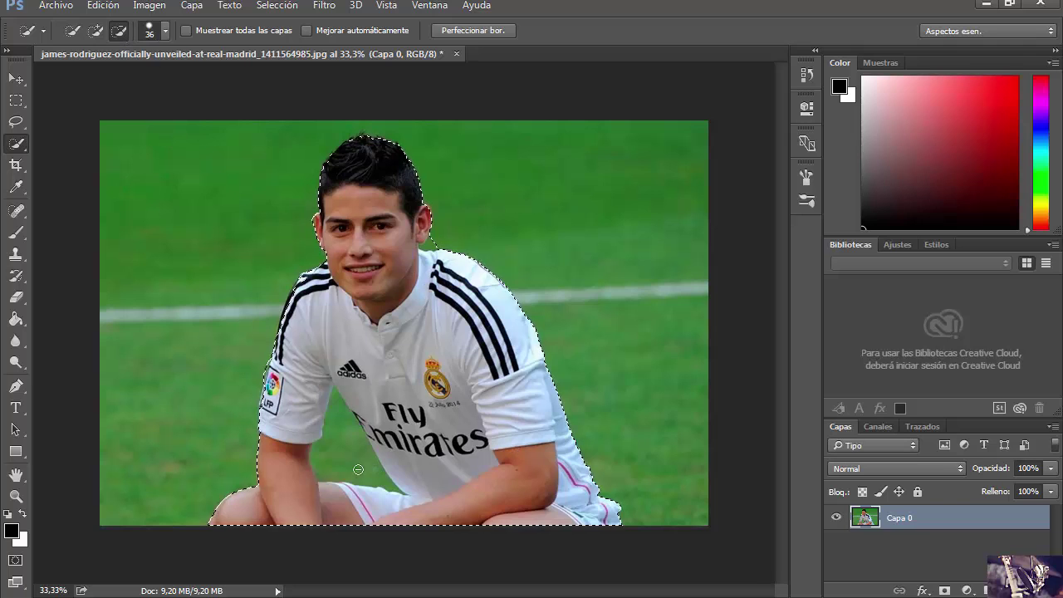
pyautogui.moveTo(356, 470)
pyautogui.mouseDown()
pyautogui.moveTo(335, 400)
pyautogui.moveTo(344, 416)
pyautogui.mouseUp()
pyautogui.moveTo(364, 450); pyautogui.dragTo(380, 485)
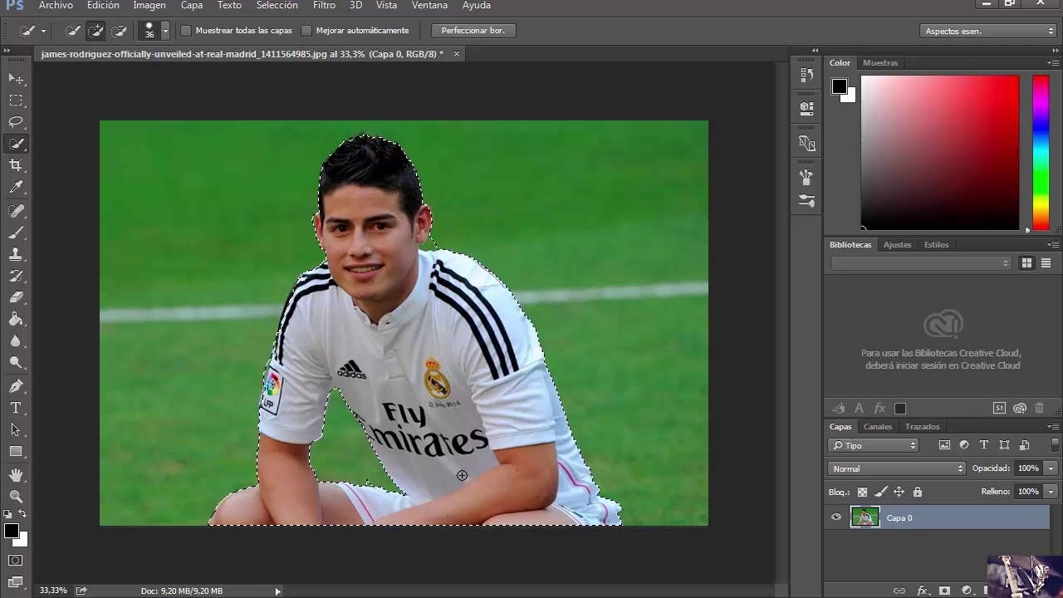
pyautogui.press('alt')
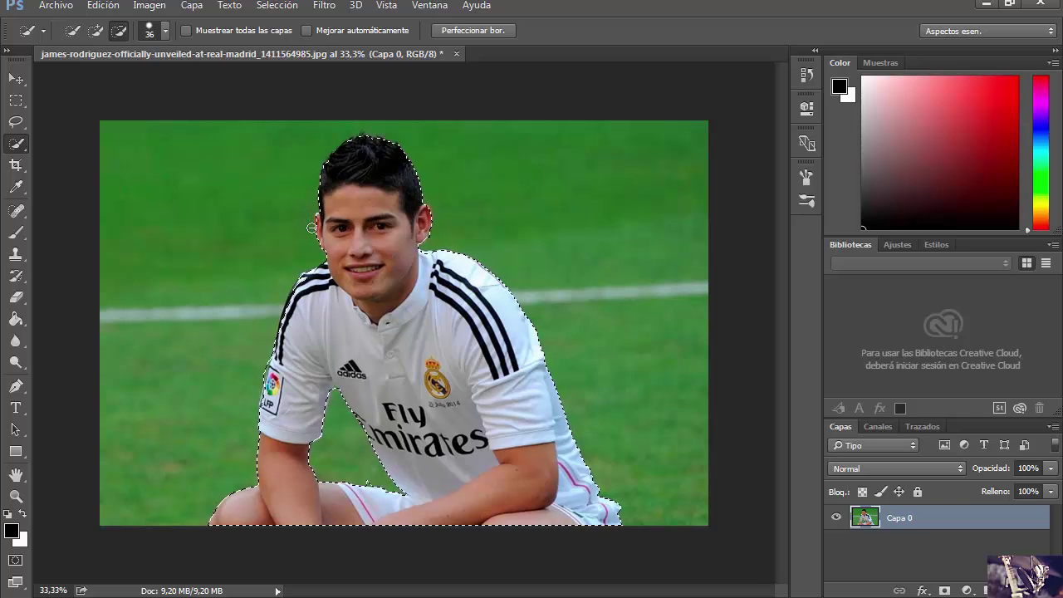
pyautogui.click(95, 30)
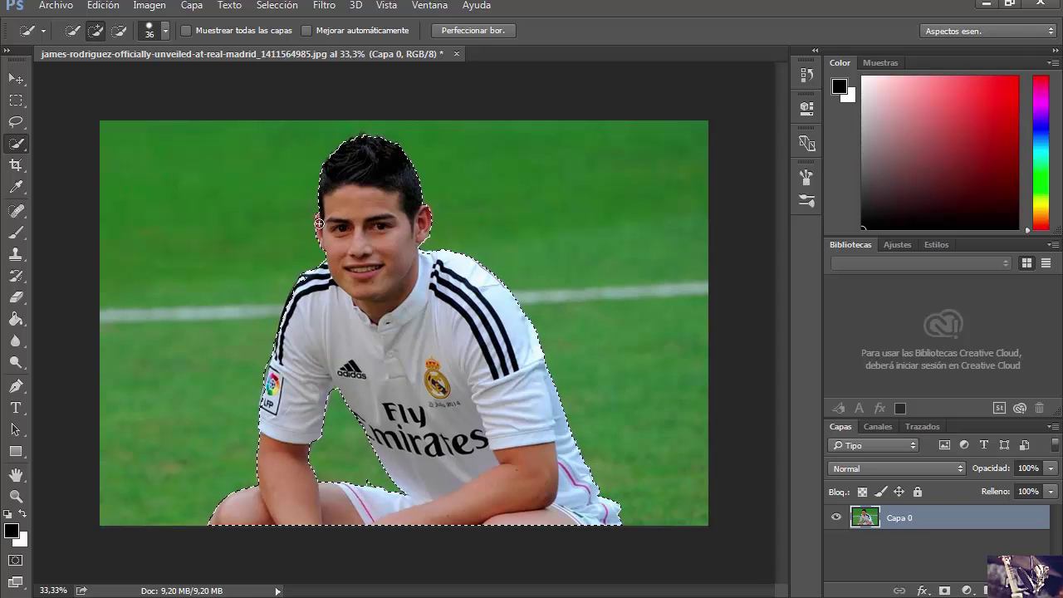
pyautogui.click(122, 30)
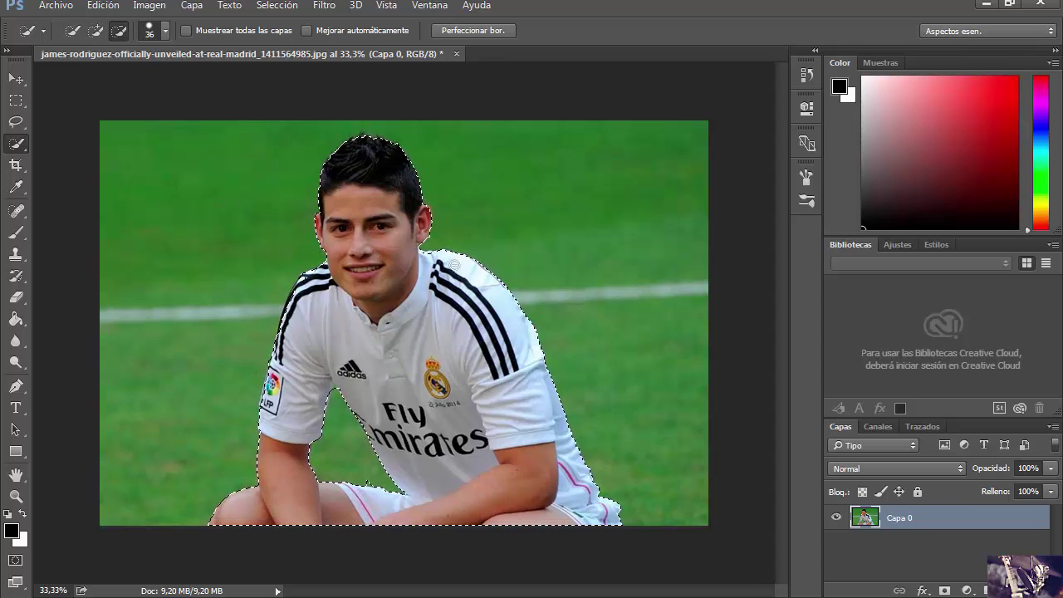
# In Refine Edge, zoom the preview to 50% and set the brush size to 50
pyautogui.click(446, 30)
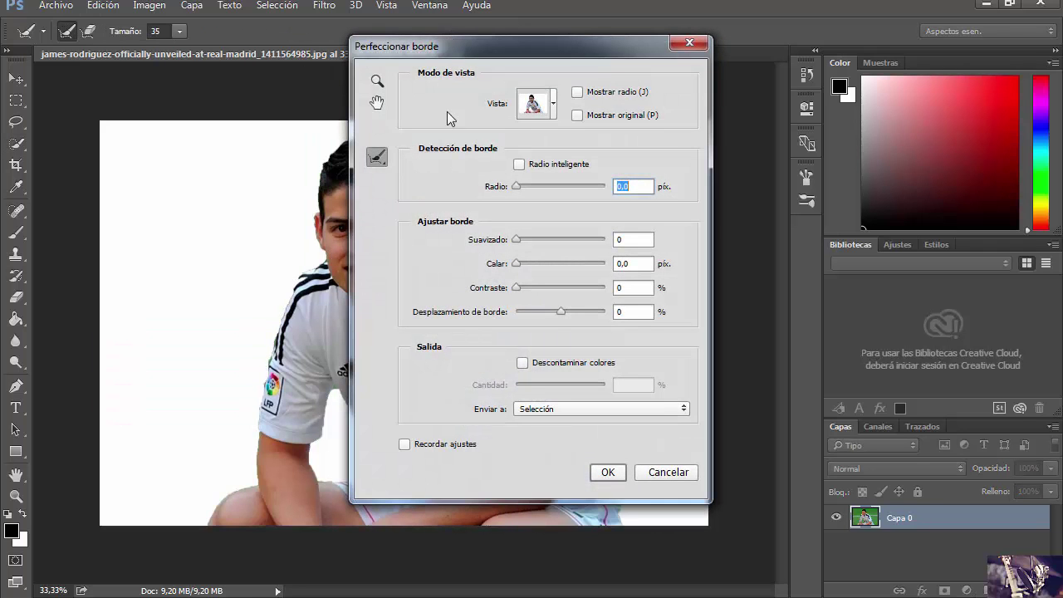
pyautogui.moveTo(437, 46); pyautogui.dragTo(725, 117)
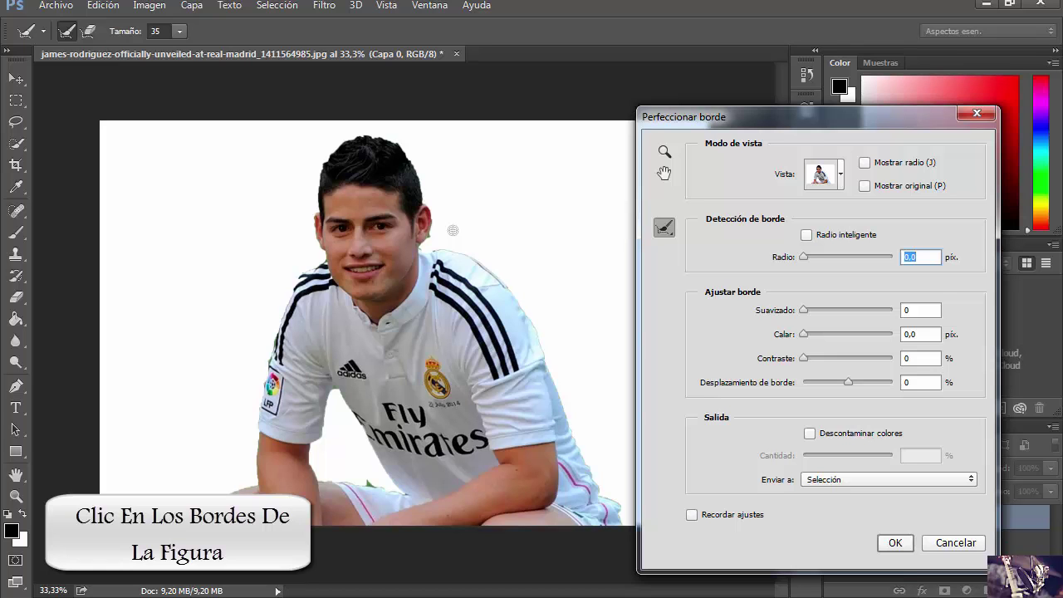
pyautogui.hotkey('ctrl', '+')
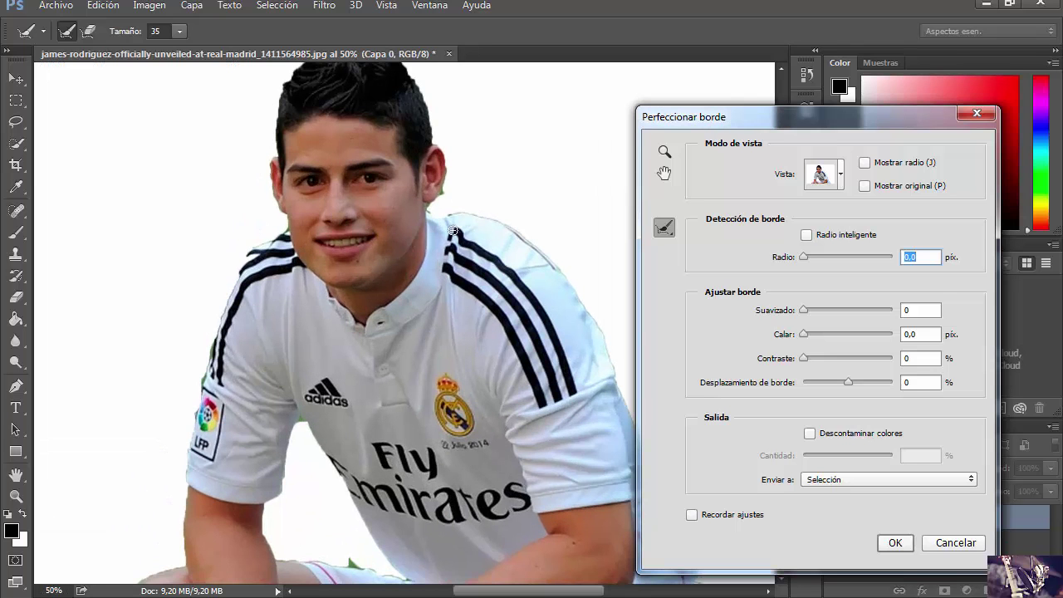
pyautogui.click(178, 30)
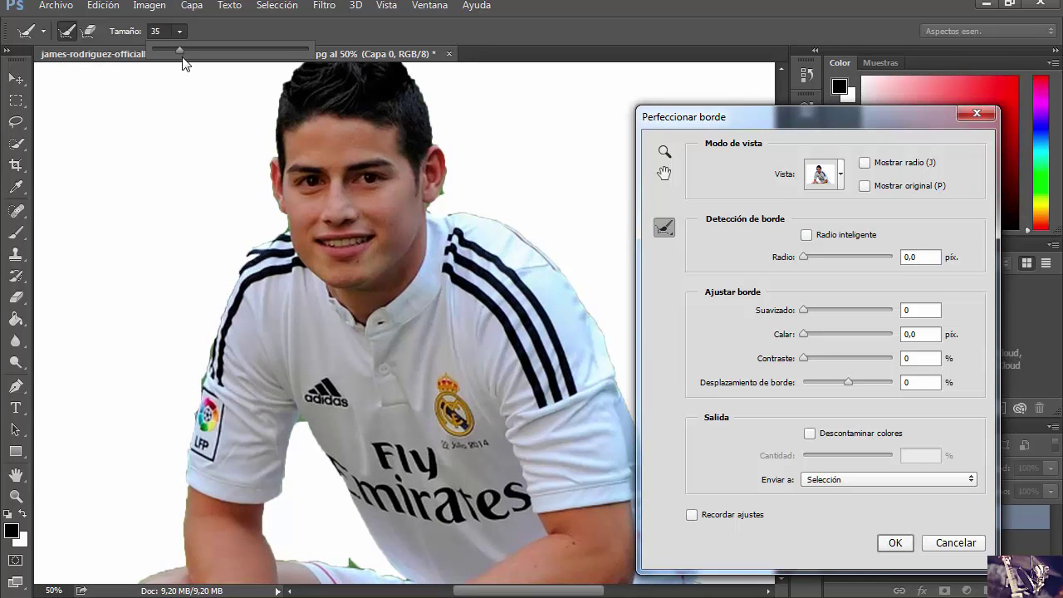
pyautogui.moveTo(180, 51); pyautogui.dragTo(191, 51)
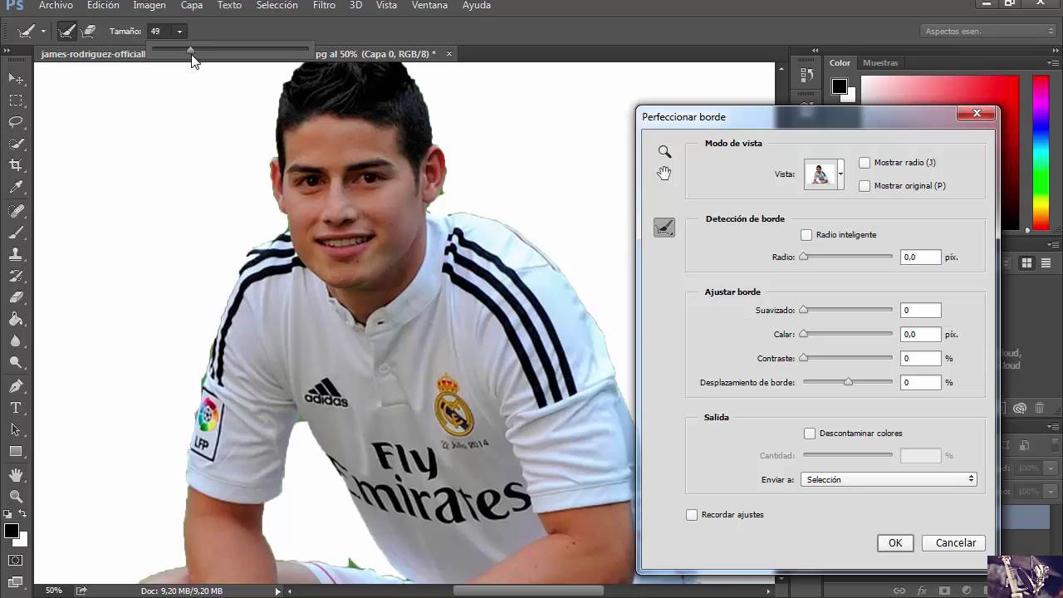
pyautogui.click(219, 153)
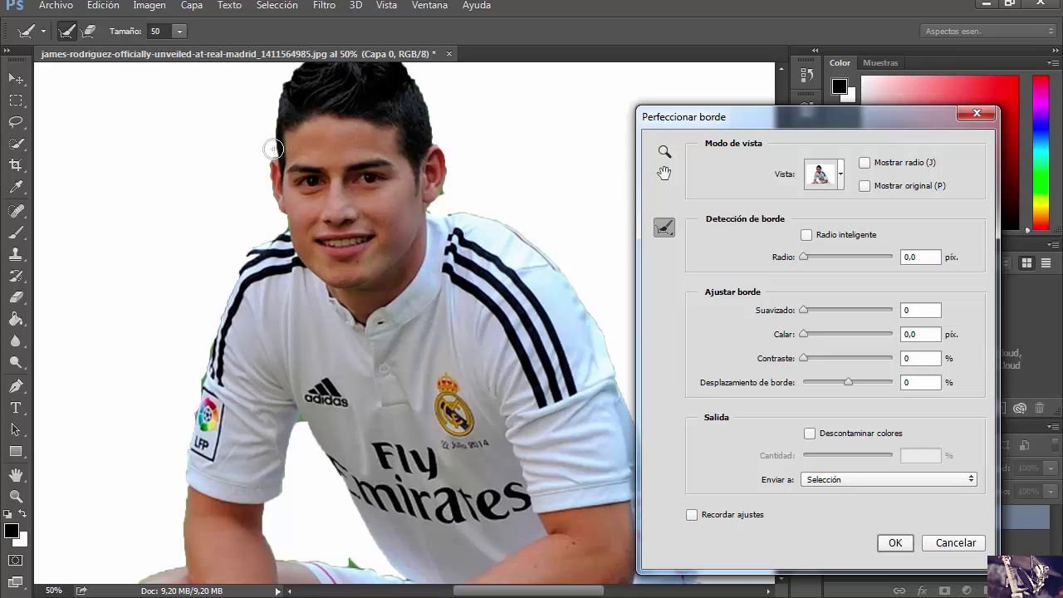
# Brush Refine Radius along the head's left side, the neck and the bottom edge
pyautogui.moveTo(268, 146)
pyautogui.mouseDown()
pyautogui.moveTo(281, 199)
pyautogui.moveTo(256, 146)
pyautogui.mouseUp()
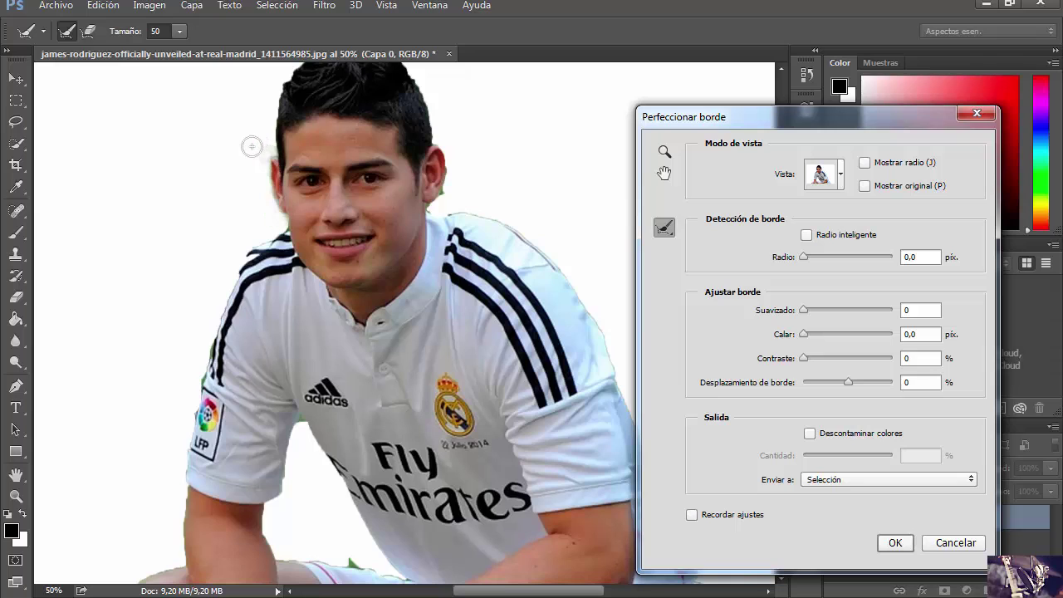
pyautogui.click(276, 159)
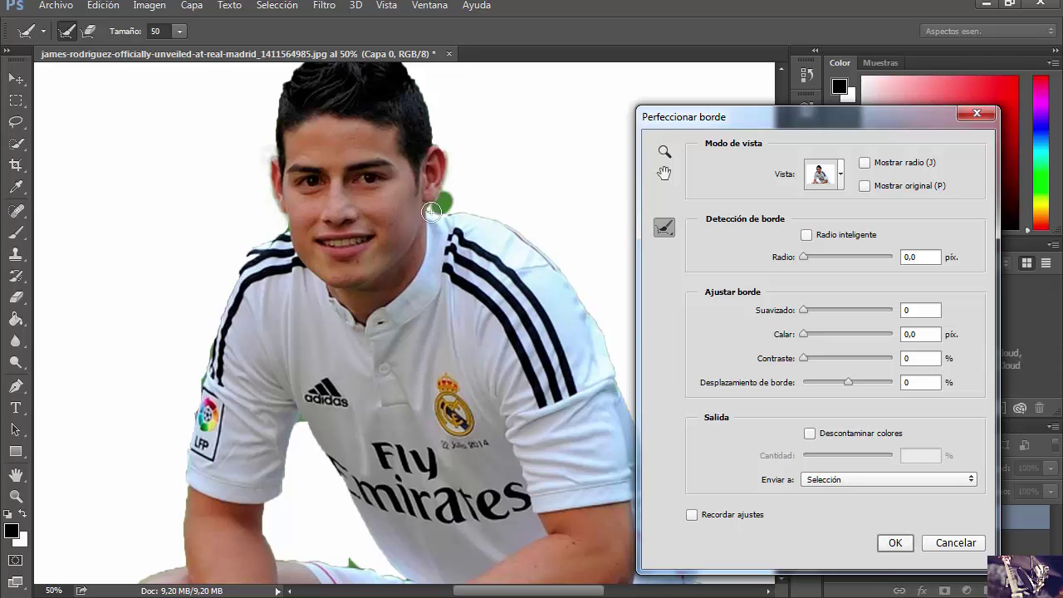
pyautogui.moveTo(444, 203); pyautogui.dragTo(435, 215)
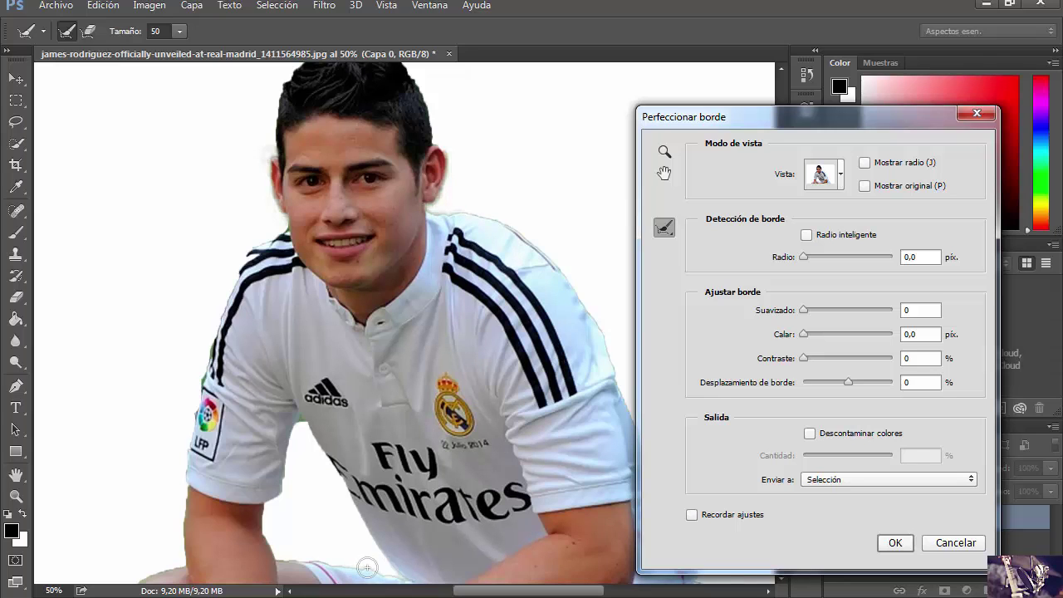
pyautogui.moveTo(308, 563)
pyautogui.mouseDown()
pyautogui.moveTo(293, 561)
pyautogui.moveTo(267, 517)
pyautogui.moveTo(311, 470)
pyautogui.mouseUp()
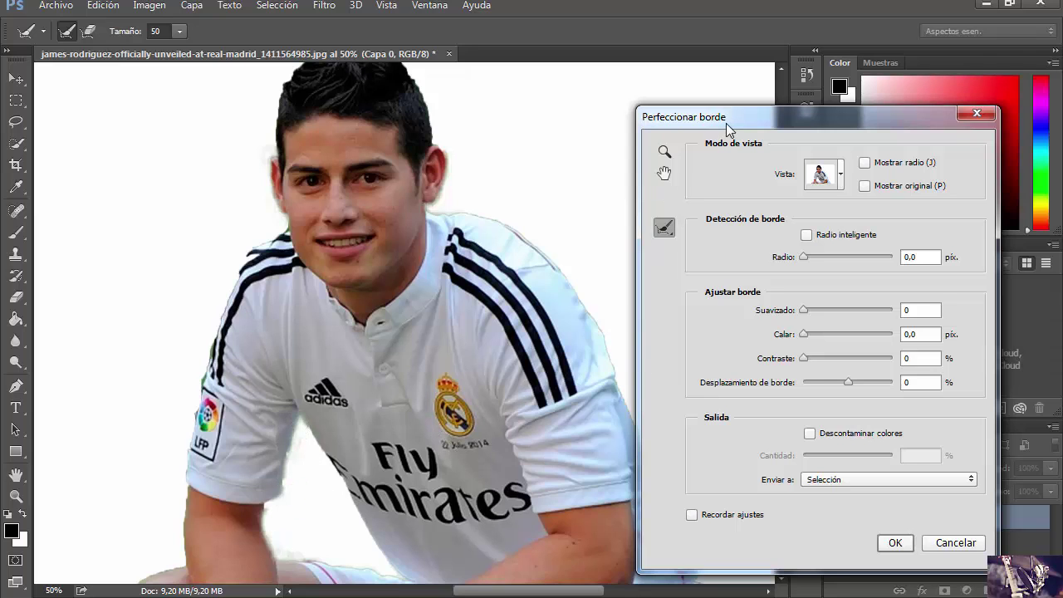
pyautogui.moveTo(727, 124); pyautogui.dragTo(848, 128)
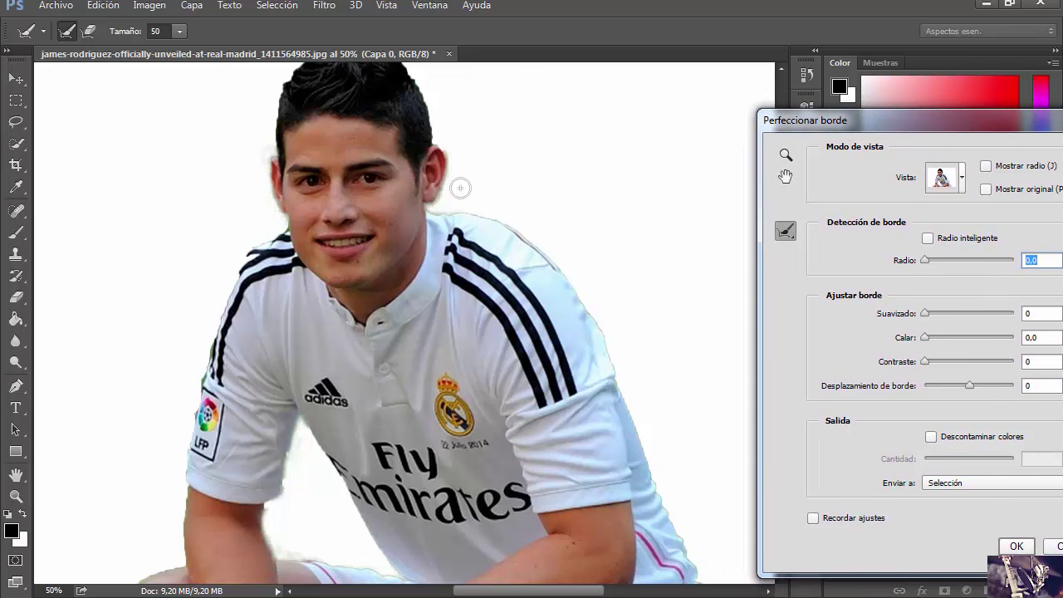
# Refine the selection edge around the ear, neck and top of the hair
pyautogui.moveTo(461, 187); pyautogui.dragTo(434, 203)
pyautogui.moveTo(904, 119); pyautogui.dragTo(956, 114)
pyautogui.moveTo(778, 303); pyautogui.dragTo(784, 278)
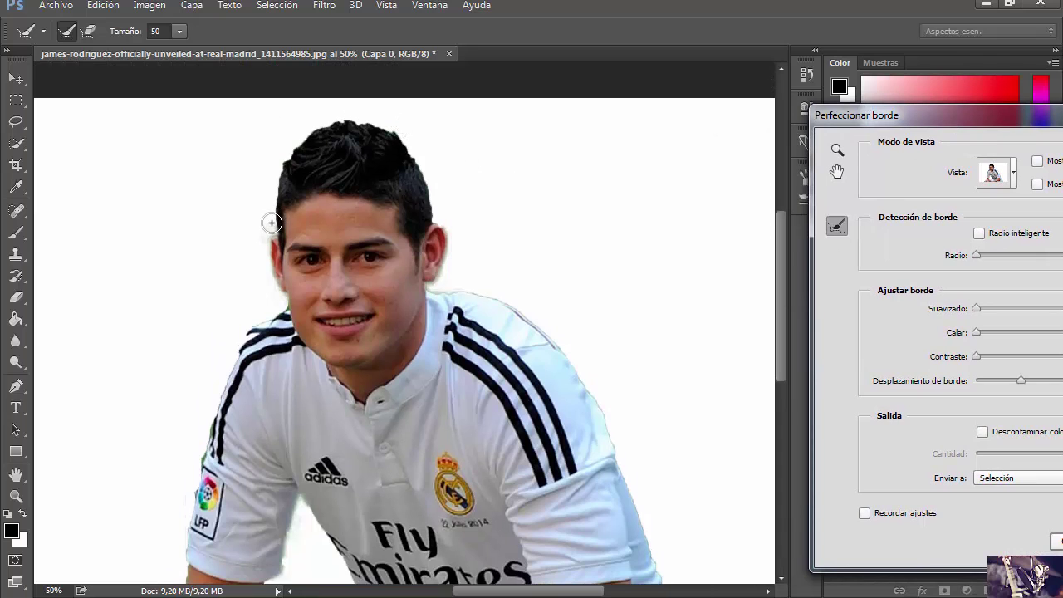
pyautogui.moveTo(272, 222)
pyautogui.mouseDown()
pyautogui.moveTo(400, 143)
pyautogui.moveTo(435, 211)
pyautogui.mouseUp()
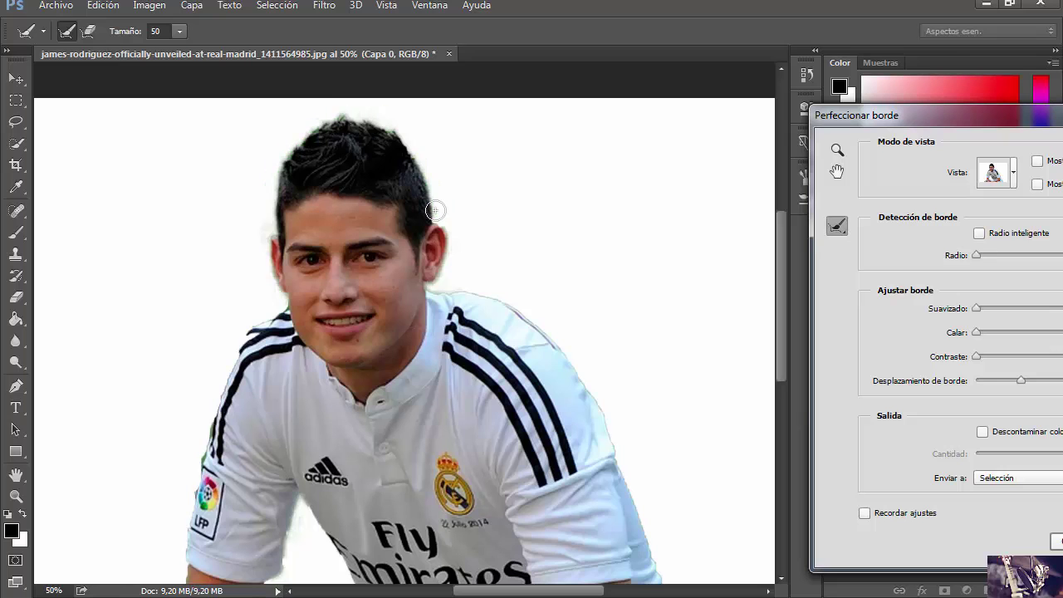
# Refine the edges along the knee, right sleeve and shorts
pyautogui.moveTo(785, 287); pyautogui.dragTo(790, 364)
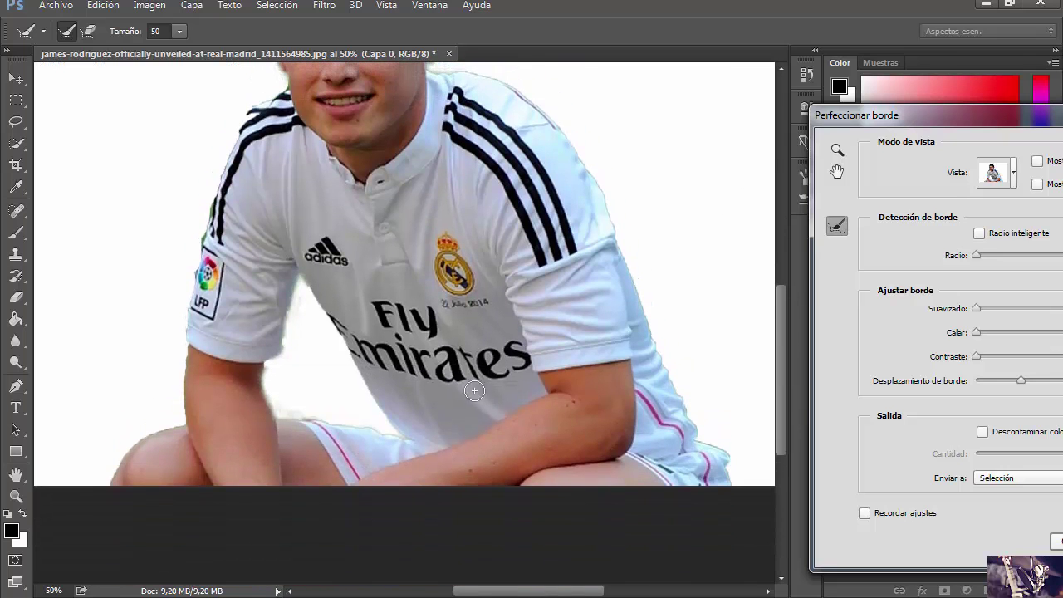
pyautogui.moveTo(185, 415)
pyautogui.mouseDown()
pyautogui.moveTo(126, 430)
pyautogui.moveTo(114, 480)
pyautogui.mouseUp()
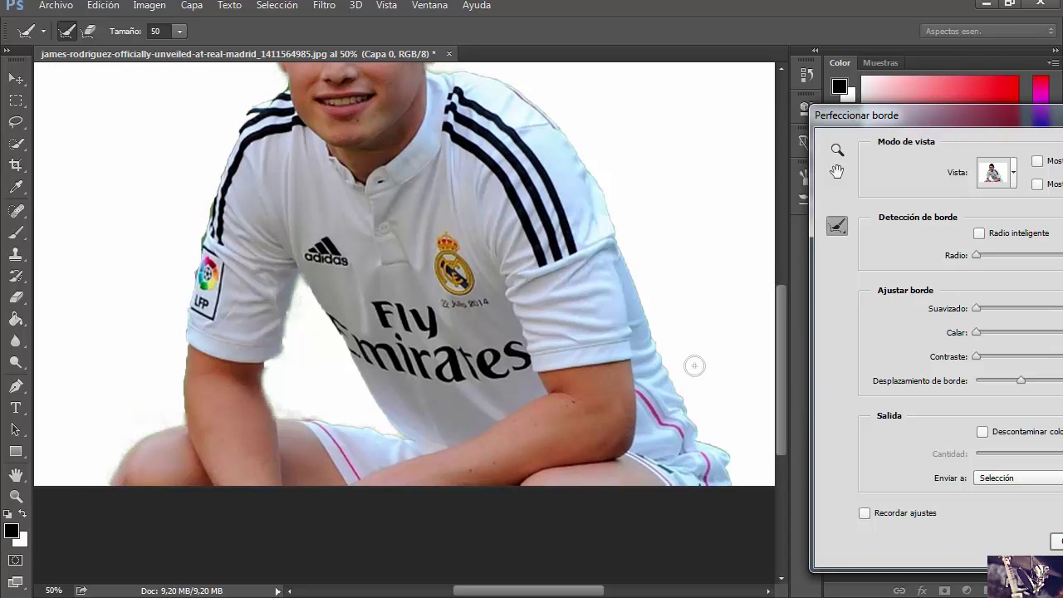
pyautogui.moveTo(651, 330); pyautogui.dragTo(733, 489)
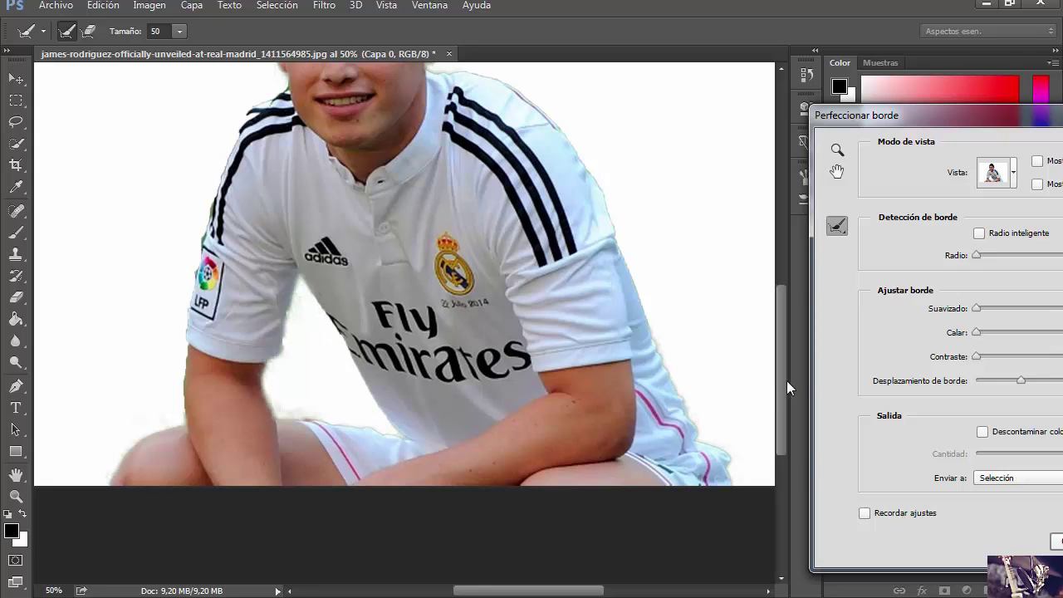
pyautogui.moveTo(780, 381); pyautogui.dragTo(763, 307)
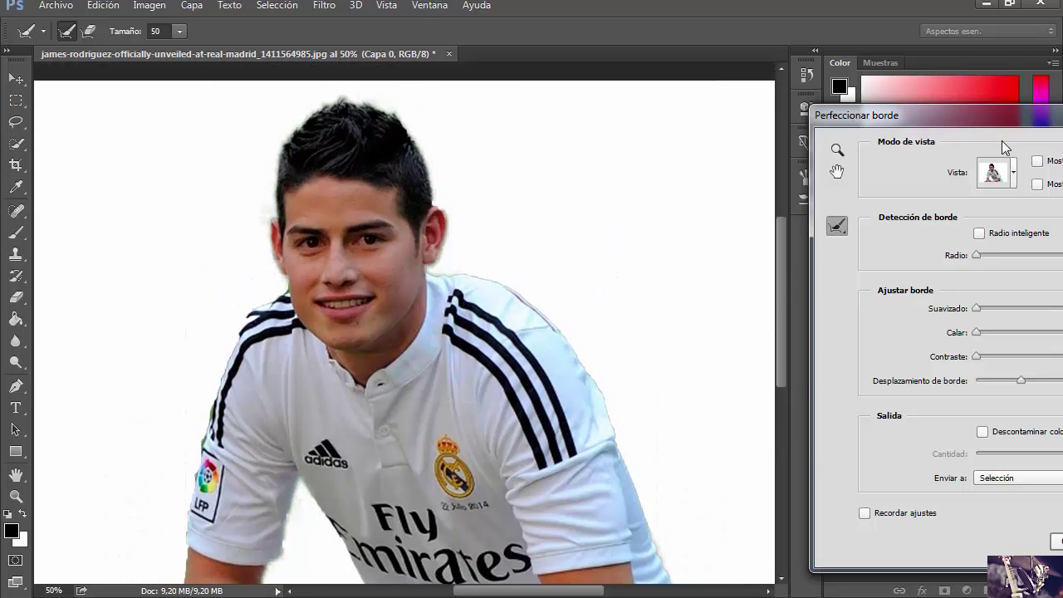
pyautogui.moveTo(990, 125); pyautogui.dragTo(785, 82)
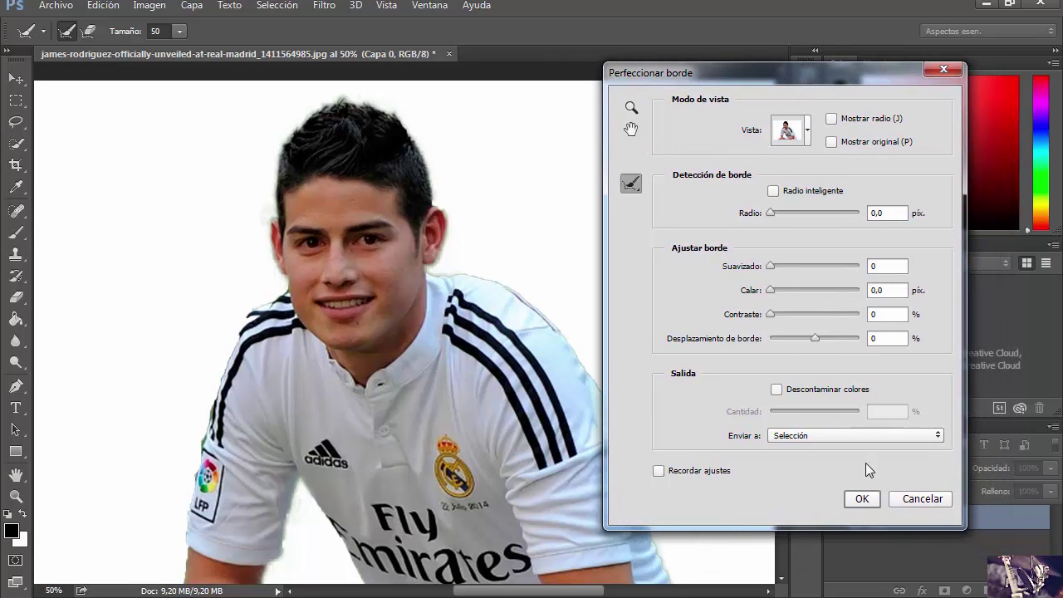
# Accept Refine Edge, copy the player to new layer Capa 1, and reselect Capa 0
pyautogui.click(859, 498)
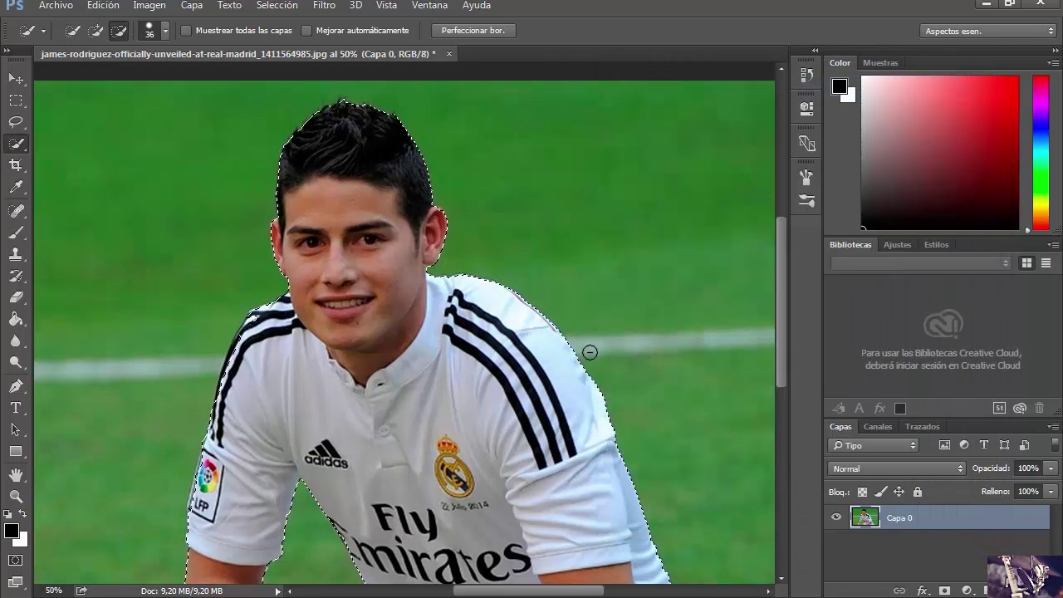
pyautogui.rightClick(401, 360)
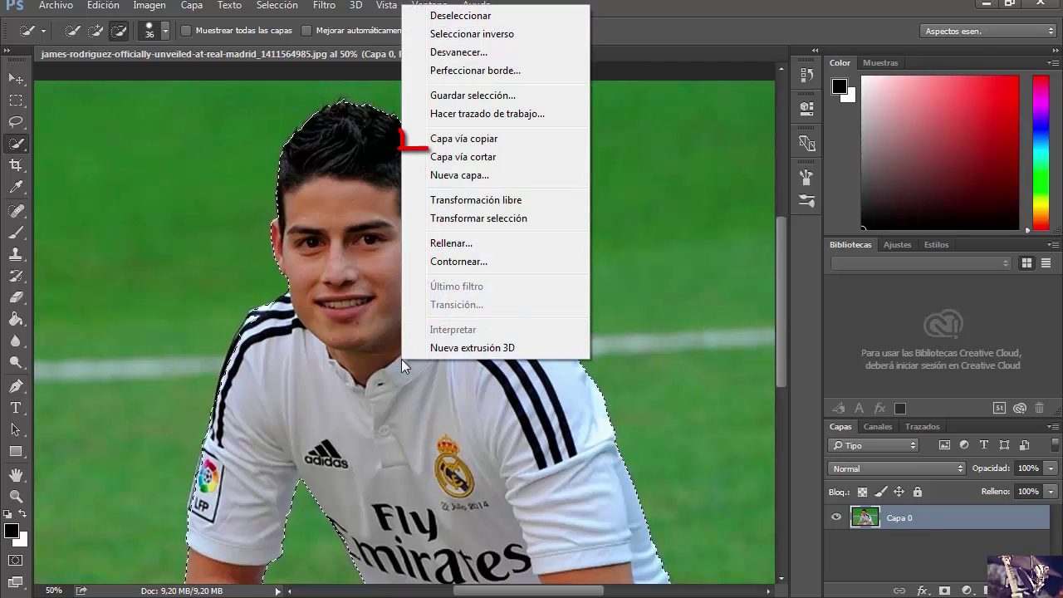
pyautogui.click(440, 138)
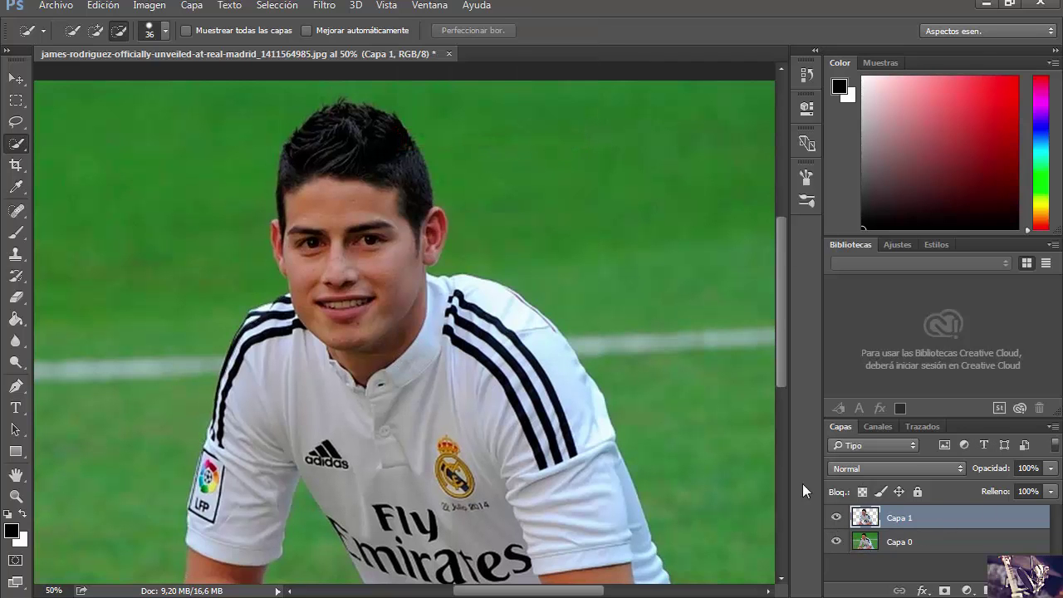
pyautogui.hotkey('ctrl', '-')
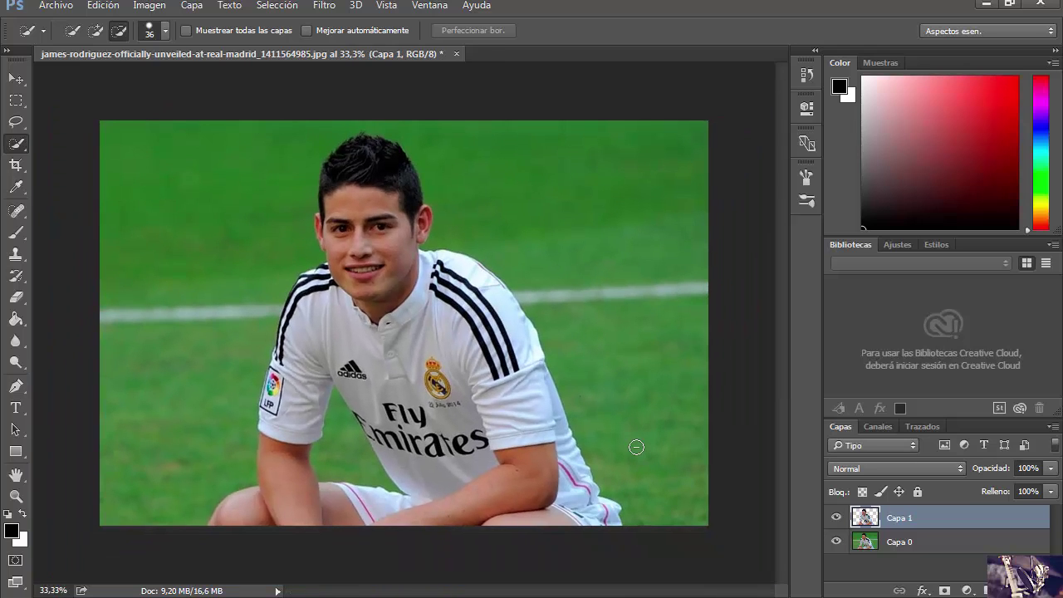
pyautogui.click(882, 542)
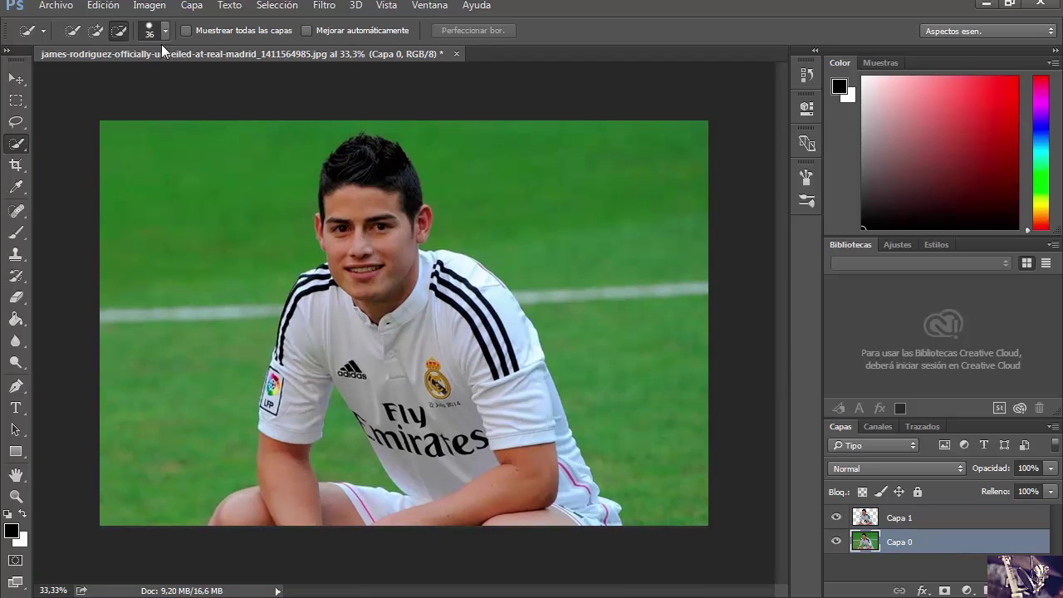
# Convert Capa 0 to black and white with default settings, then minimize Photoshop
pyautogui.click(150, 6)
pyautogui.moveTo(159, 47)
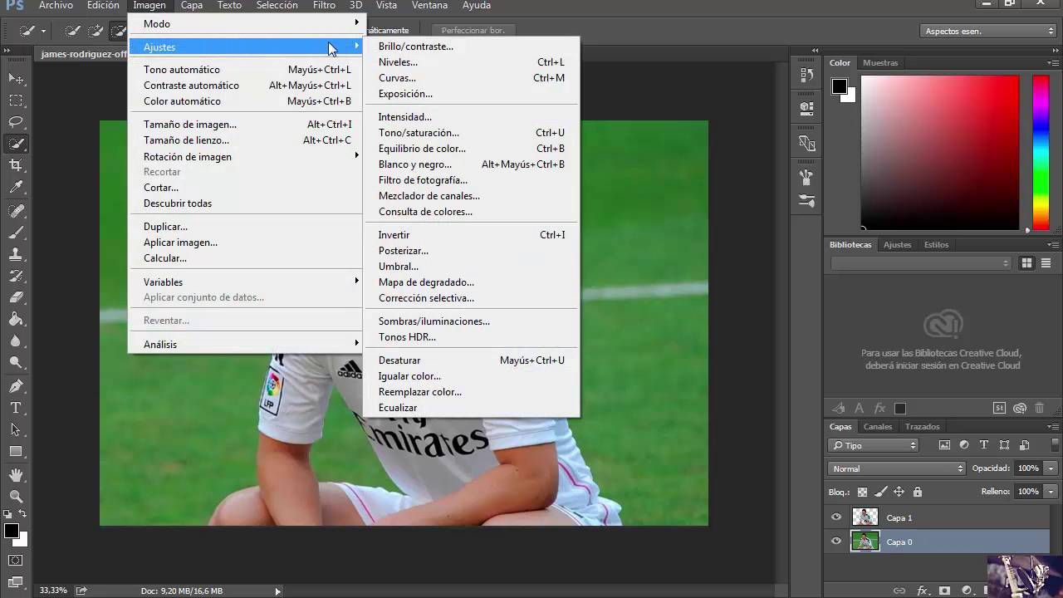
pyautogui.click(455, 164)
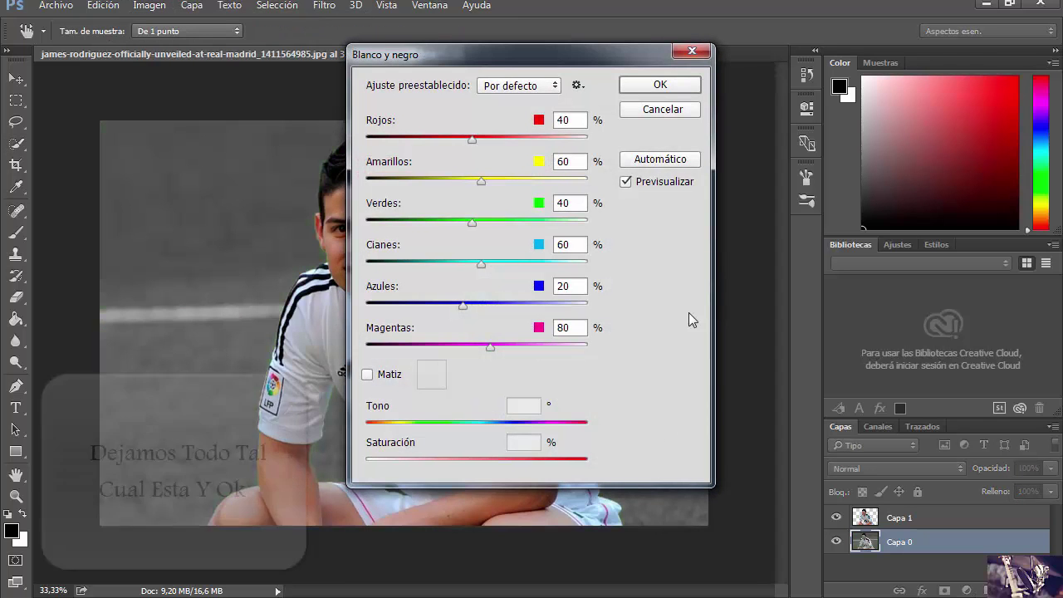
pyautogui.click(638, 85)
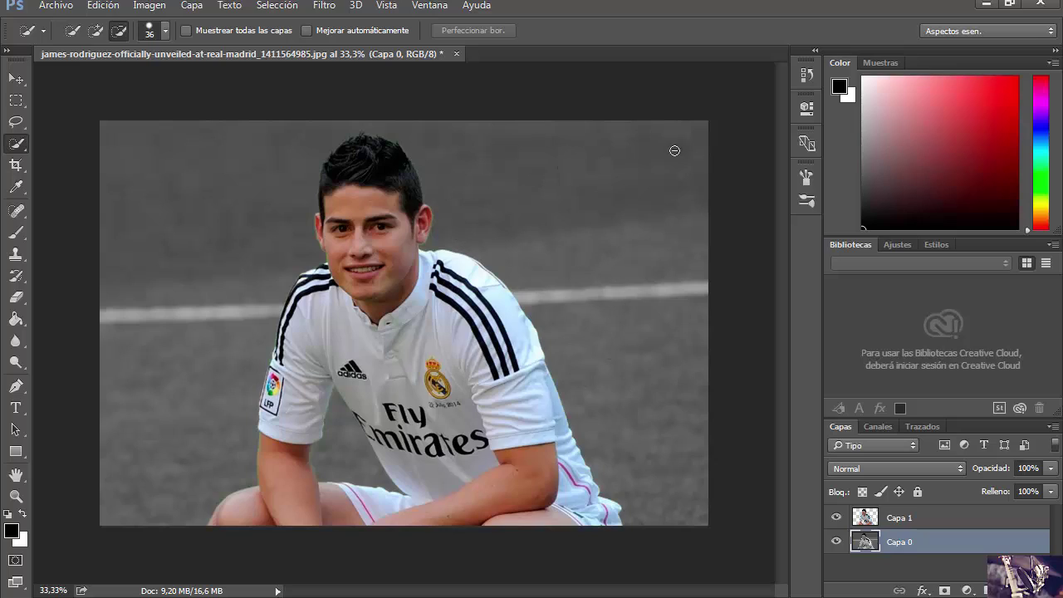
pyautogui.click(987, 5)
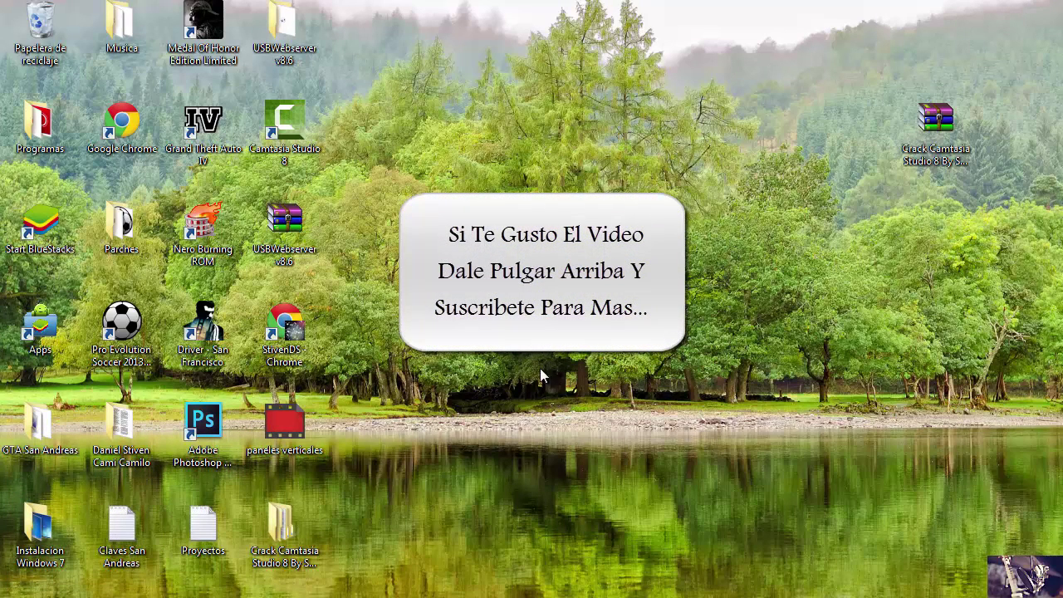
# Bring up the Camtasia Recorder controls from the taskbar
pyautogui.click(498, 593)
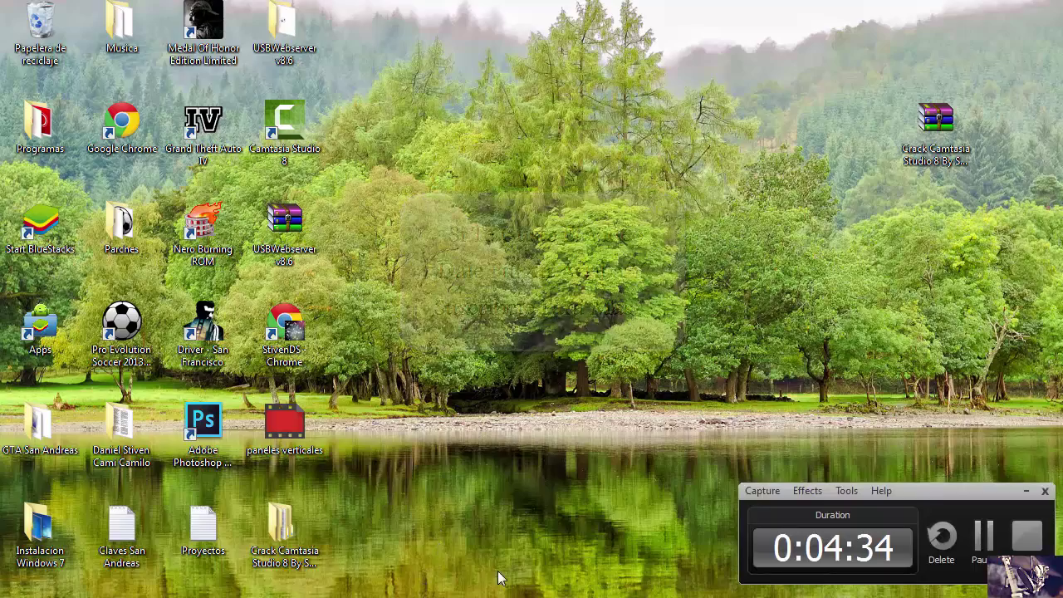